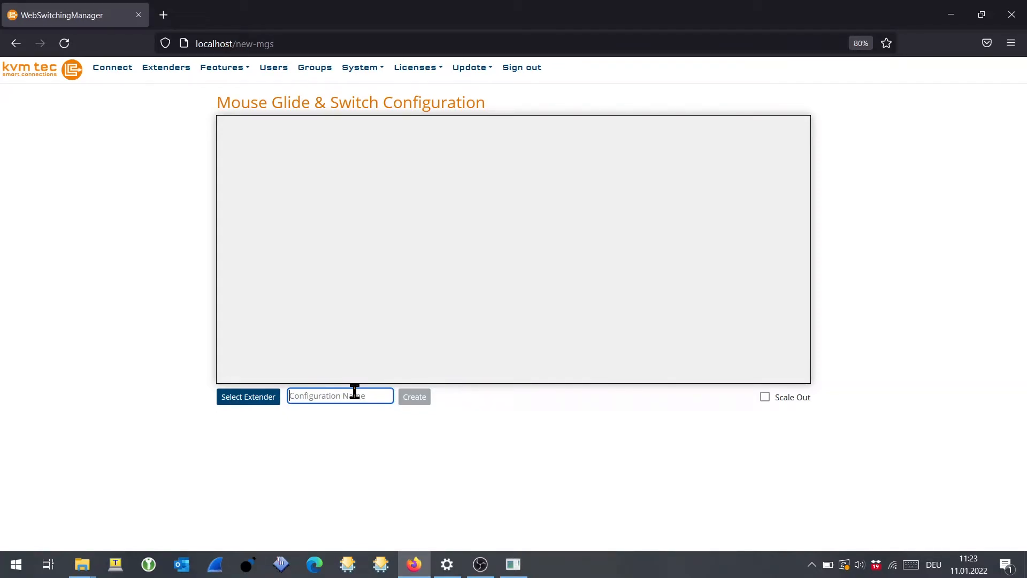
Name the configuration MGS Gruppe and add the extenders Rem_1, Rem_2 and Rem_3 to it
{"action": "type", "text": "MGS Gruppe"}
{"action": "left_click", "coordinate": [258, 404]}
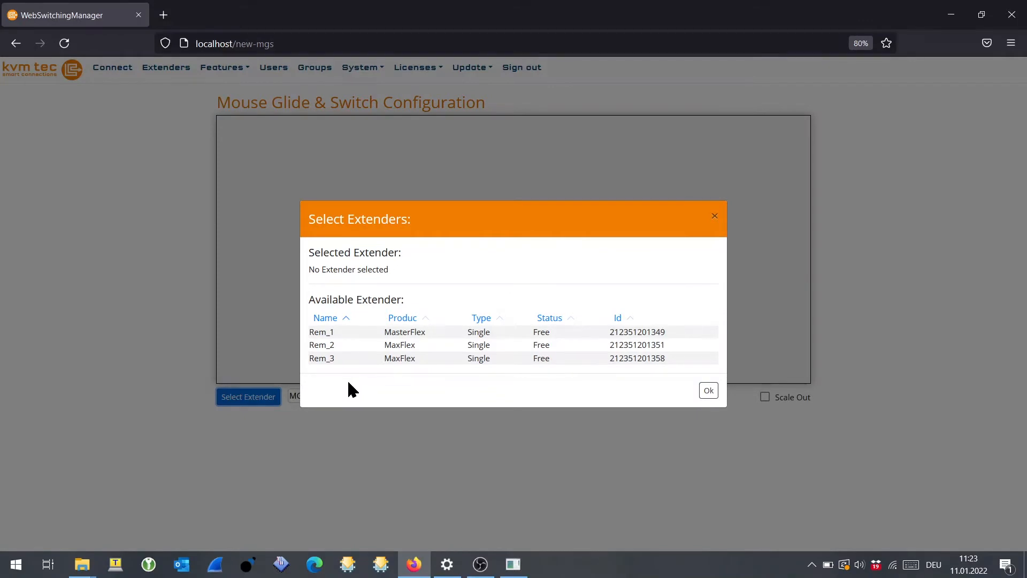
{"action": "left_click", "coordinate": [350, 336]}
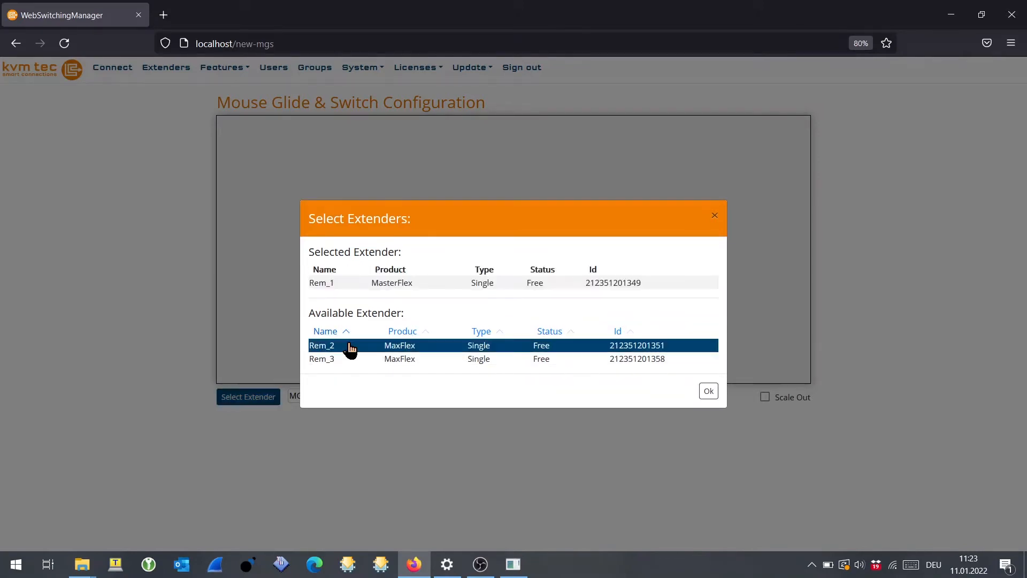
{"action": "left_click", "coordinate": [350, 346]}
{"action": "left_click", "coordinate": [347, 361]}
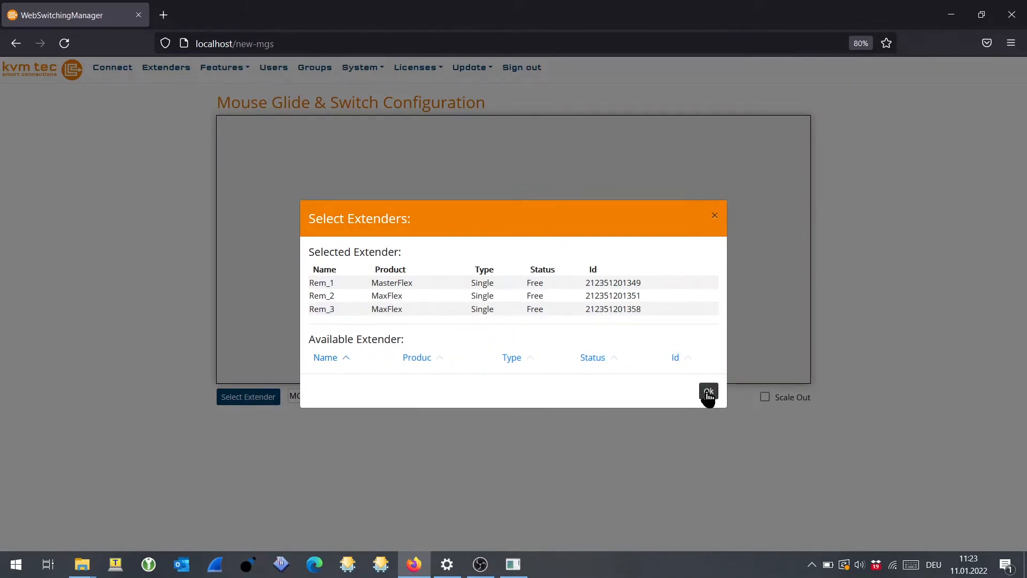
{"action": "left_click", "coordinate": [707, 389]}
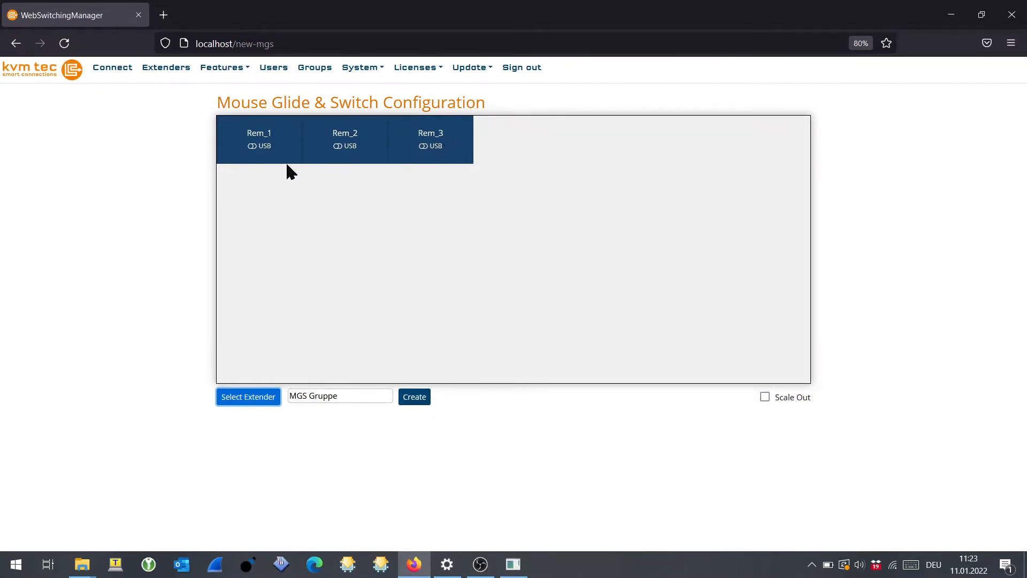
Try a layout with Rem_2 below Rem_1 and Rem_3 beside Rem_2, then spread the three extenders apart
{"action": "left_click_drag", "start_coordinate": [316, 154], "coordinate": [227, 202]}
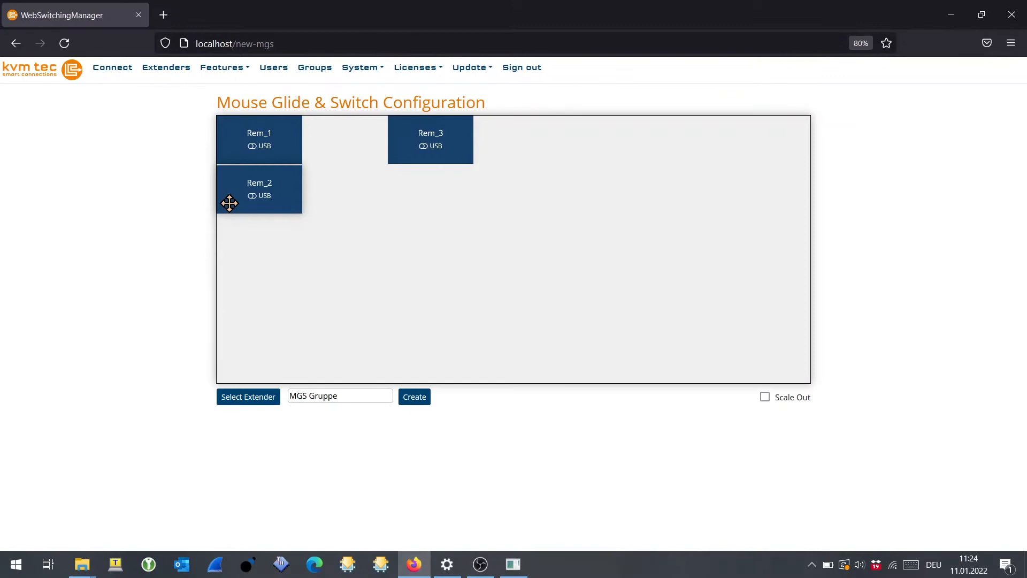
{"action": "left_click_drag", "start_coordinate": [394, 158], "coordinate": [324, 194]}
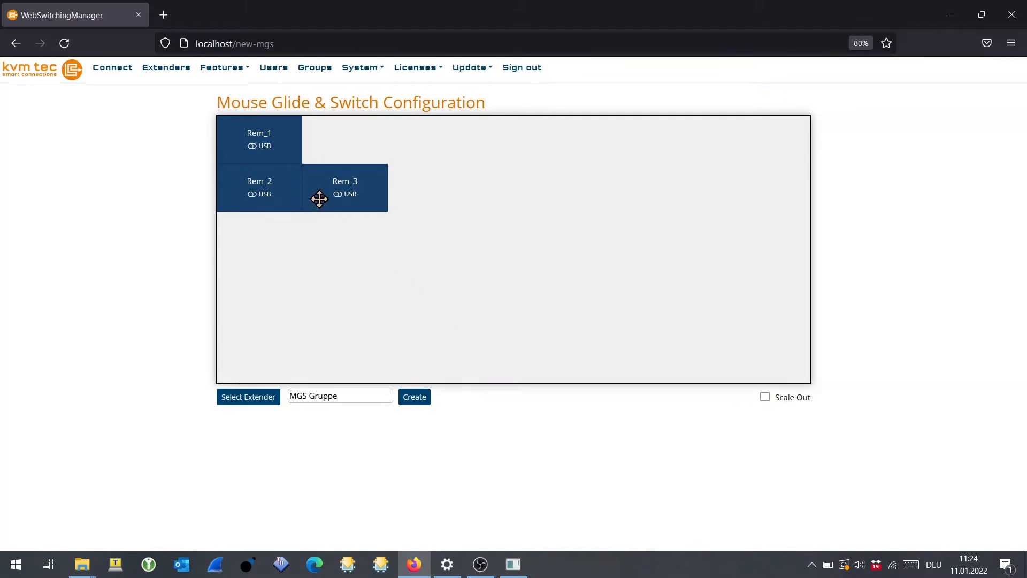
{"action": "left_click_drag", "start_coordinate": [319, 198], "coordinate": [423, 239]}
{"action": "left_click_drag", "start_coordinate": [275, 197], "coordinate": [416, 177]}
{"action": "left_click_drag", "start_coordinate": [284, 160], "coordinate": [272, 226]}
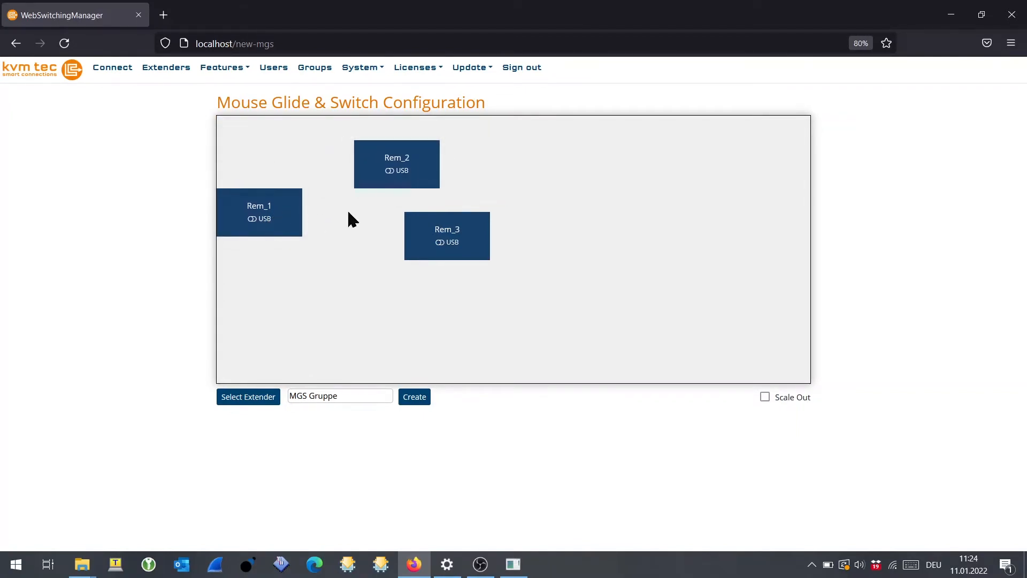
Place Rem_2 directly right of Rem_1 and Rem_3 above Rem_2, enabling USB on both Rem_2 and Rem_3
{"action": "left_click_drag", "start_coordinate": [391, 182], "coordinate": [339, 156]}
{"action": "left_click_drag", "start_coordinate": [291, 226], "coordinate": [281, 247]}
{"action": "left_click_drag", "start_coordinate": [337, 155], "coordinate": [337, 241]}
{"action": "left_click", "coordinate": [337, 233]}
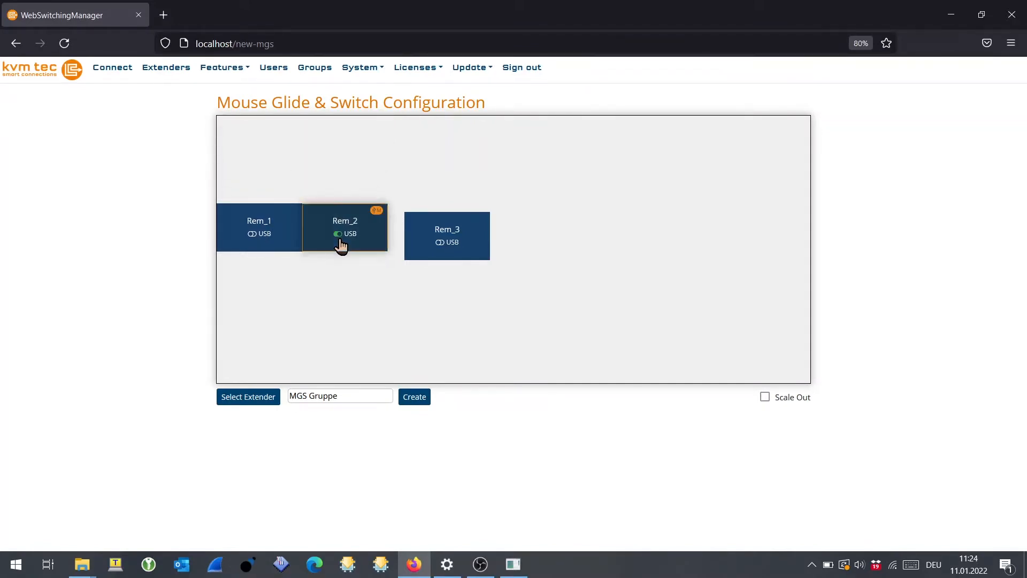
{"action": "left_click_drag", "start_coordinate": [440, 247], "coordinate": [339, 185]}
{"action": "left_click", "coordinate": [338, 185]}
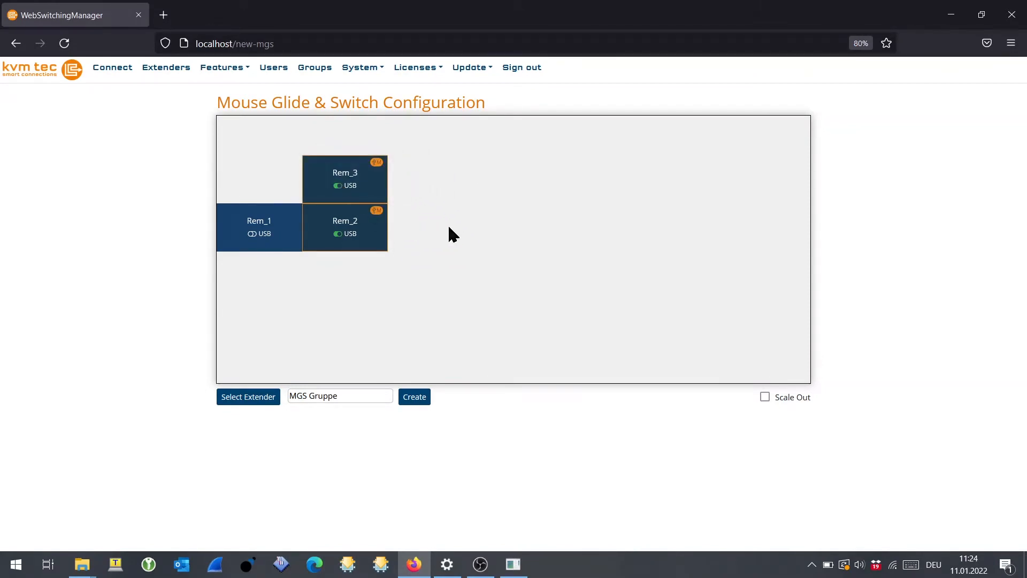
Leave USB enabled only on Rem_1 and create the MGS Gruppe configuration
{"action": "left_click", "coordinate": [337, 185]}
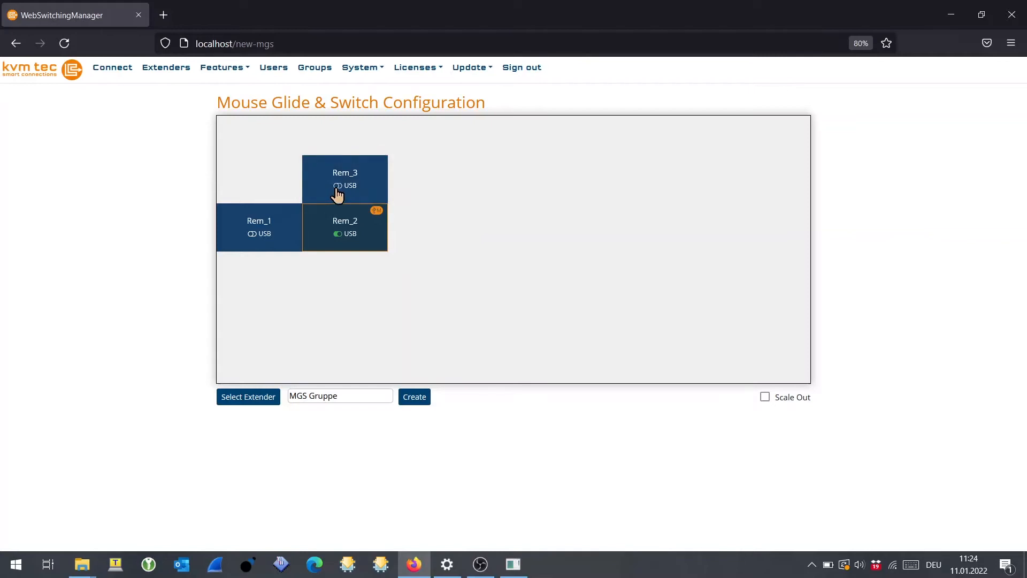
{"action": "left_click", "coordinate": [338, 234]}
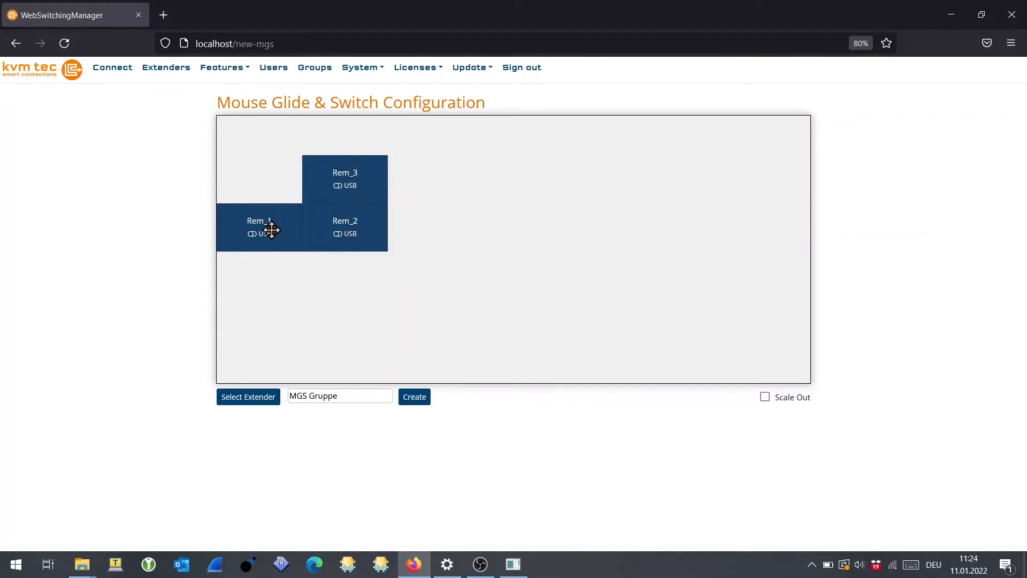
{"action": "left_click", "coordinate": [253, 234]}
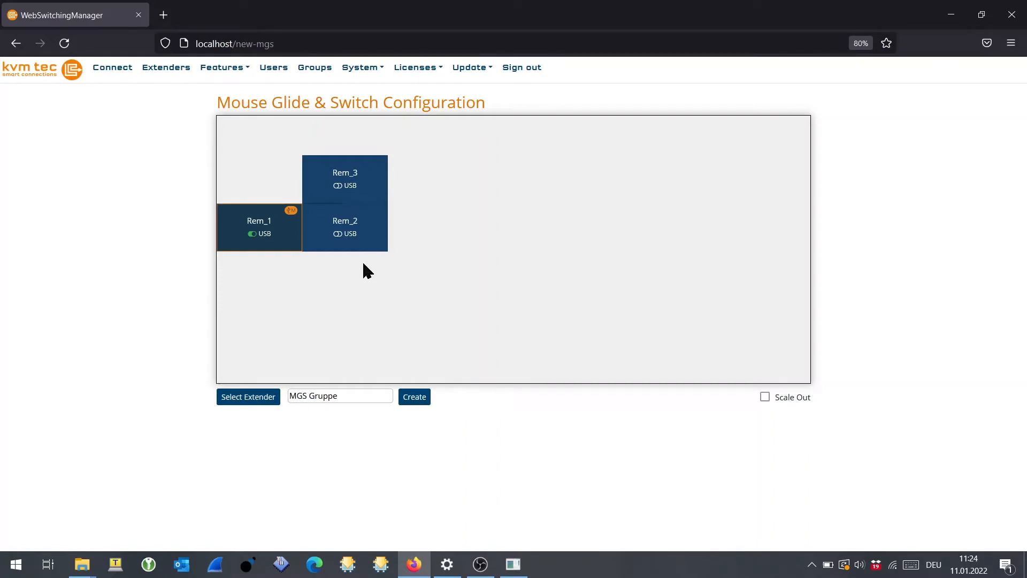
{"action": "left_click", "coordinate": [416, 403]}
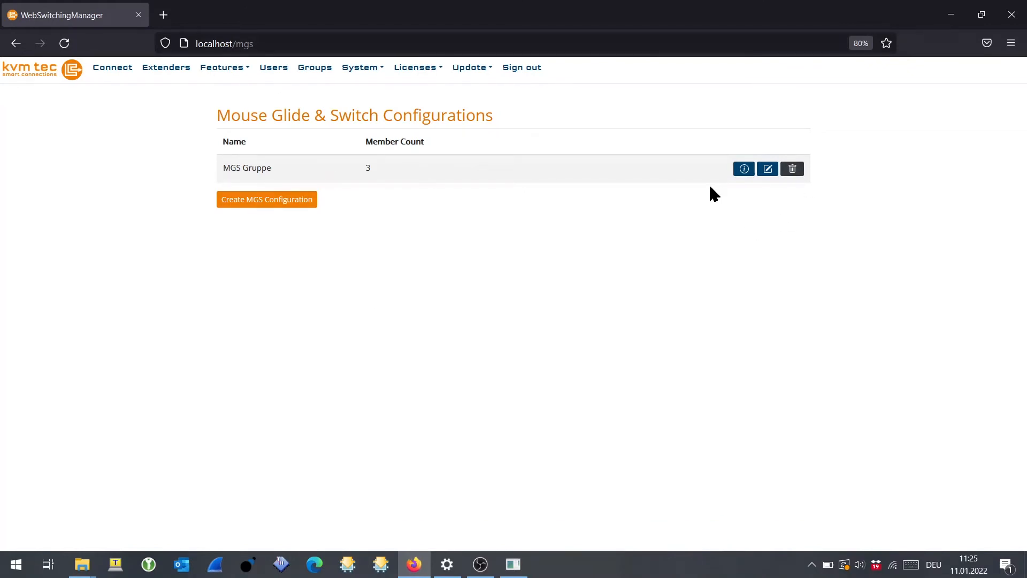
Review the extender details of MGS Gruppe, including the offsets and the USB master setting
{"action": "left_click", "coordinate": [744, 169]}
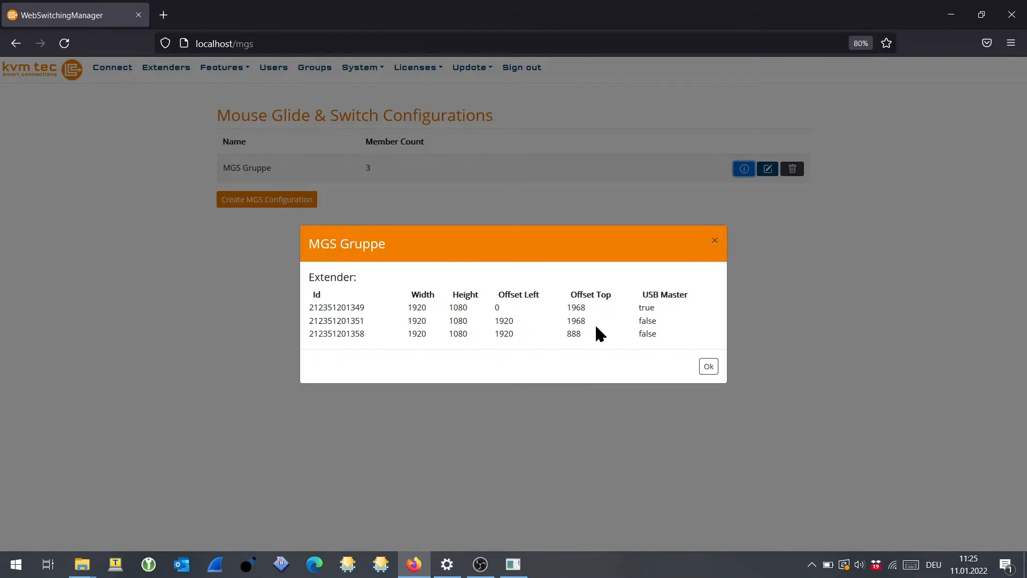
{"action": "double_click", "coordinate": [645, 307]}
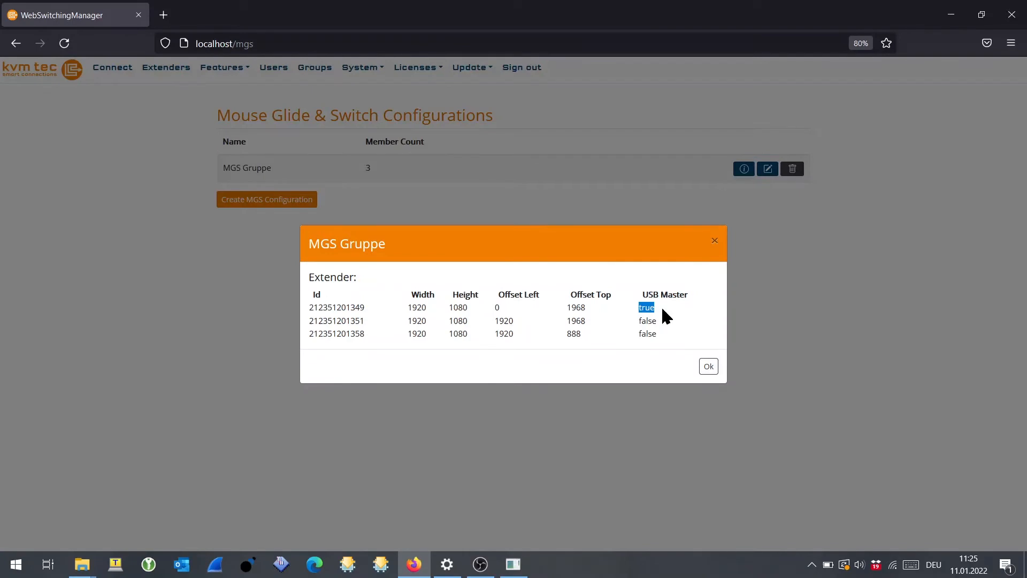
{"action": "left_click", "coordinate": [708, 367]}
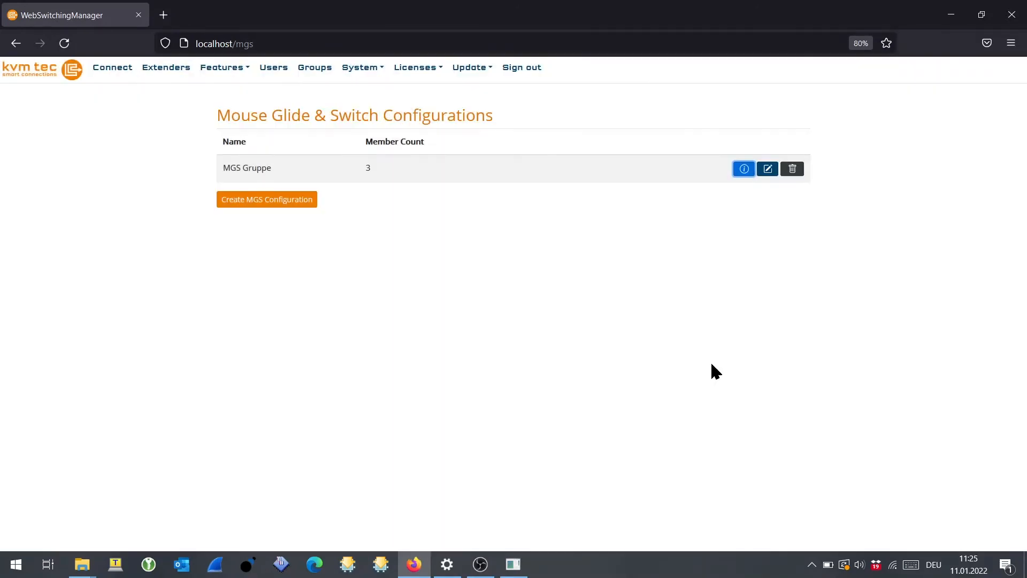
Edit MGS Gruppe to enable USB on Rem_2 and Rem_3 as well, and save the configuration
{"action": "left_click", "coordinate": [767, 170]}
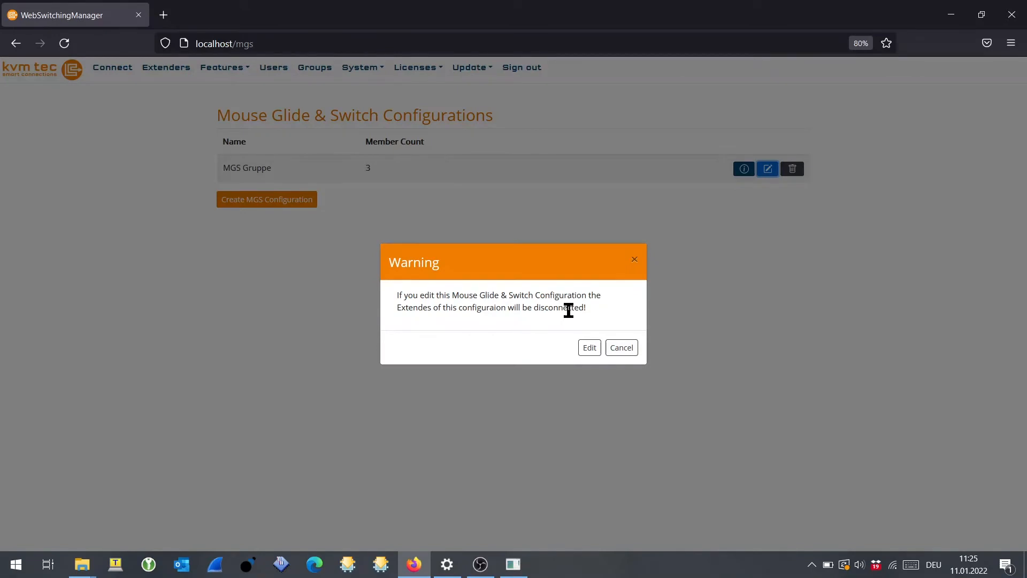
{"action": "left_click", "coordinate": [588, 347]}
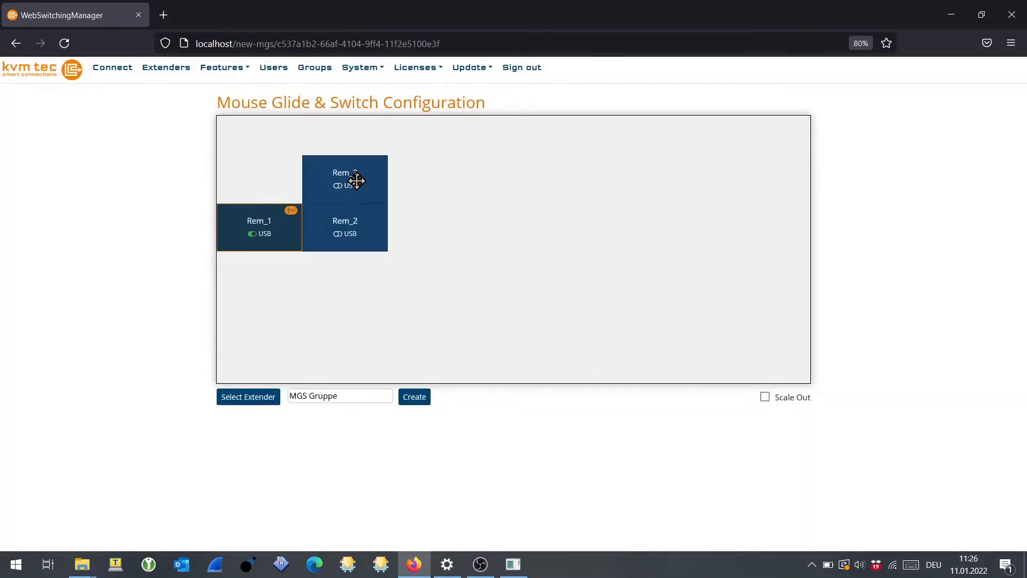
{"action": "left_click", "coordinate": [337, 239]}
{"action": "left_click", "coordinate": [339, 193]}
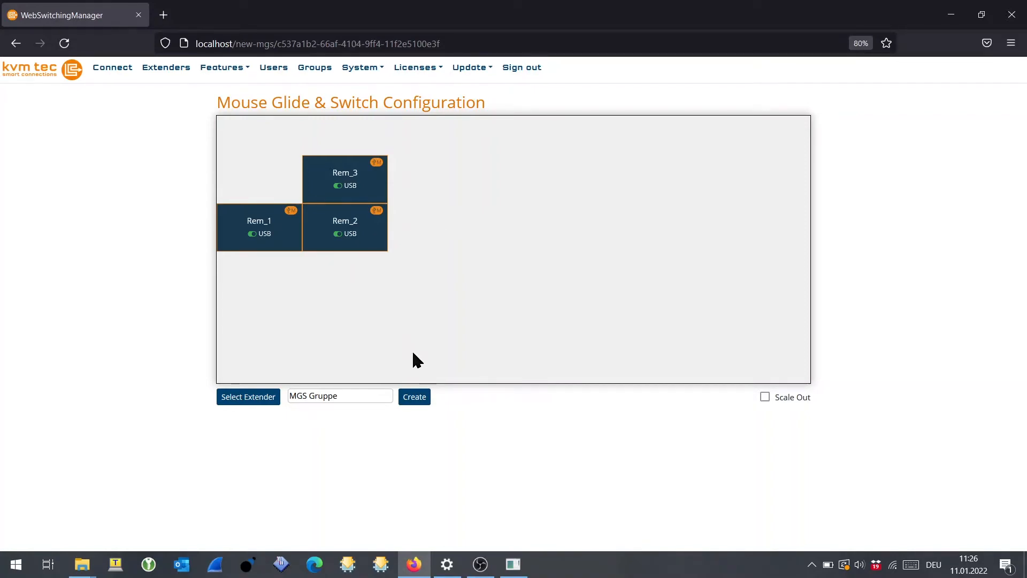
{"action": "left_click", "coordinate": [419, 396]}
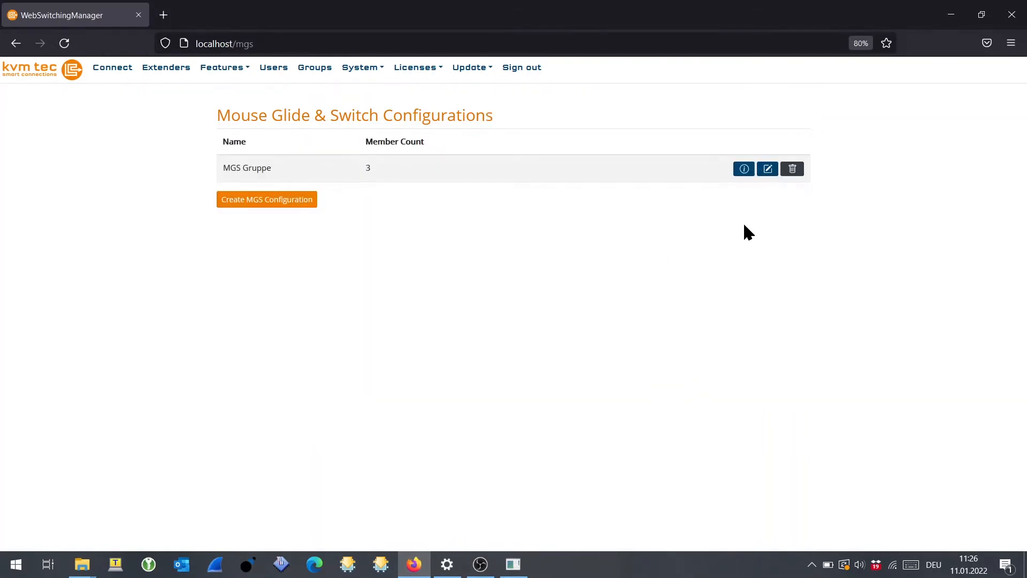
Delete the MGS Gruppe configuration and confirm the deletion
{"action": "left_click", "coordinate": [792, 170]}
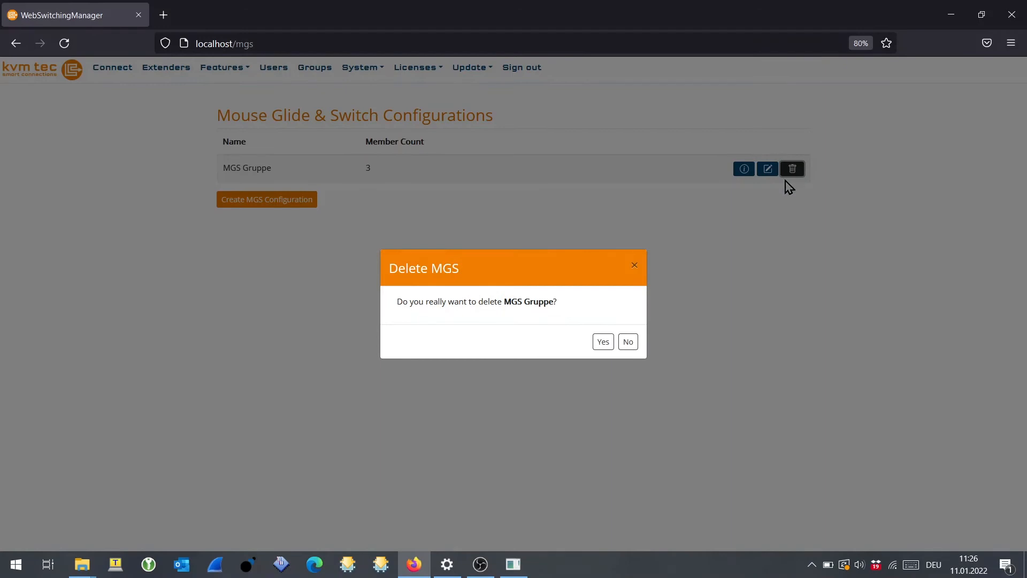
{"action": "left_click", "coordinate": [603, 342]}
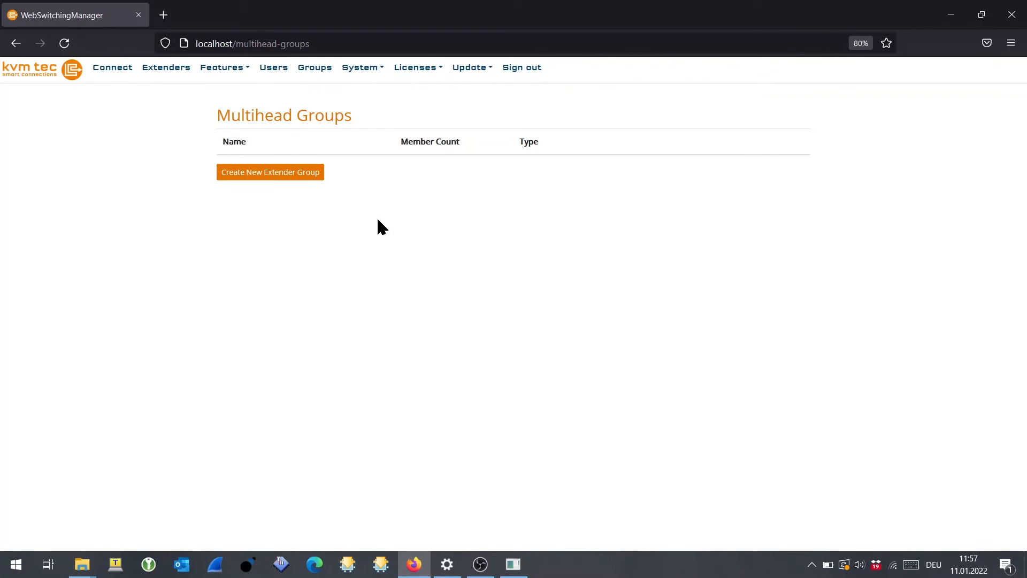
Start a new extender group among the multihead groups and set its type to Local
{"action": "left_click", "coordinate": [246, 75]}
{"action": "left_click", "coordinate": [244, 116]}
{"action": "left_click", "coordinate": [295, 183]}
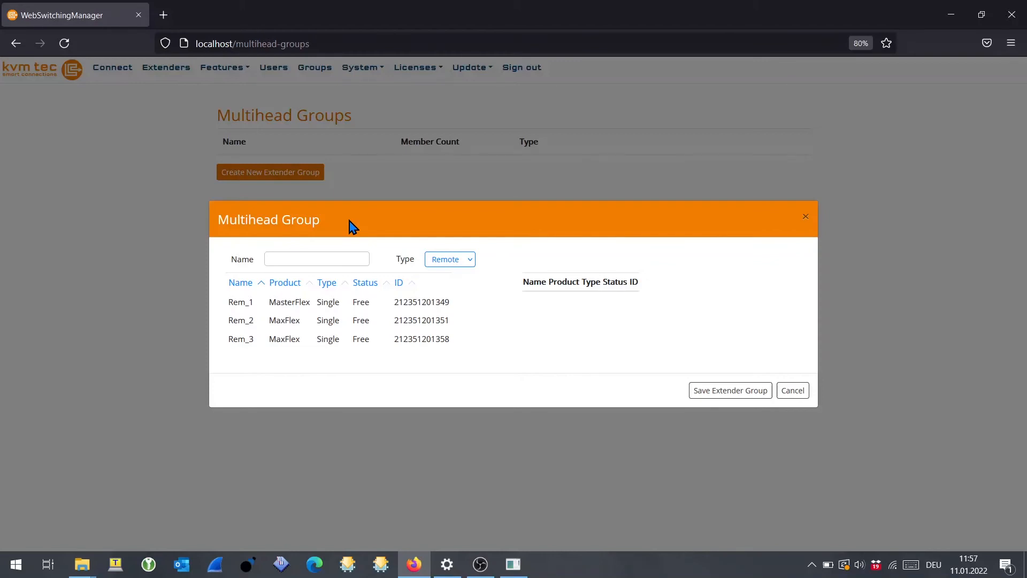
{"action": "left_click", "coordinate": [448, 260]}
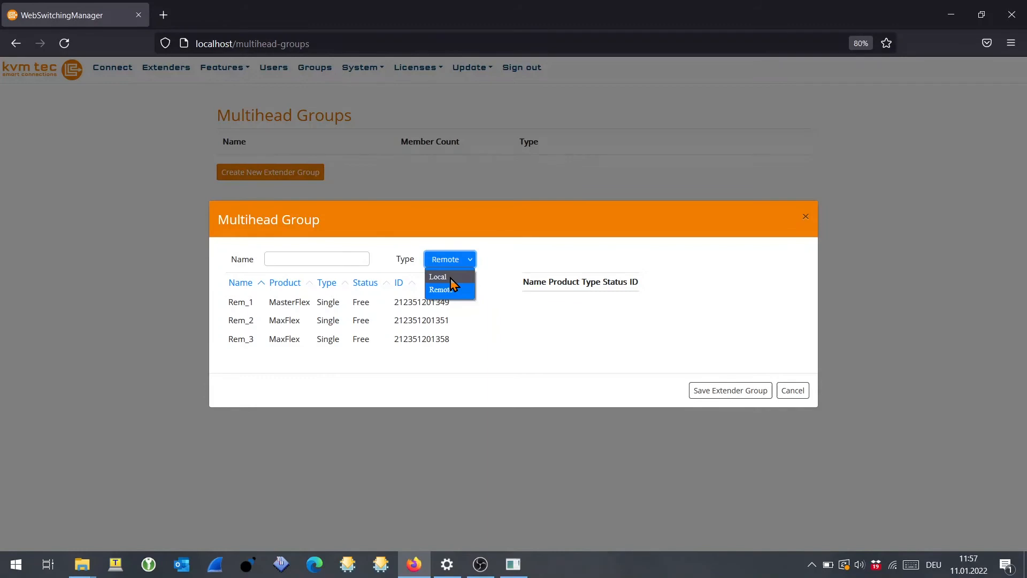
{"action": "left_click", "coordinate": [449, 276]}
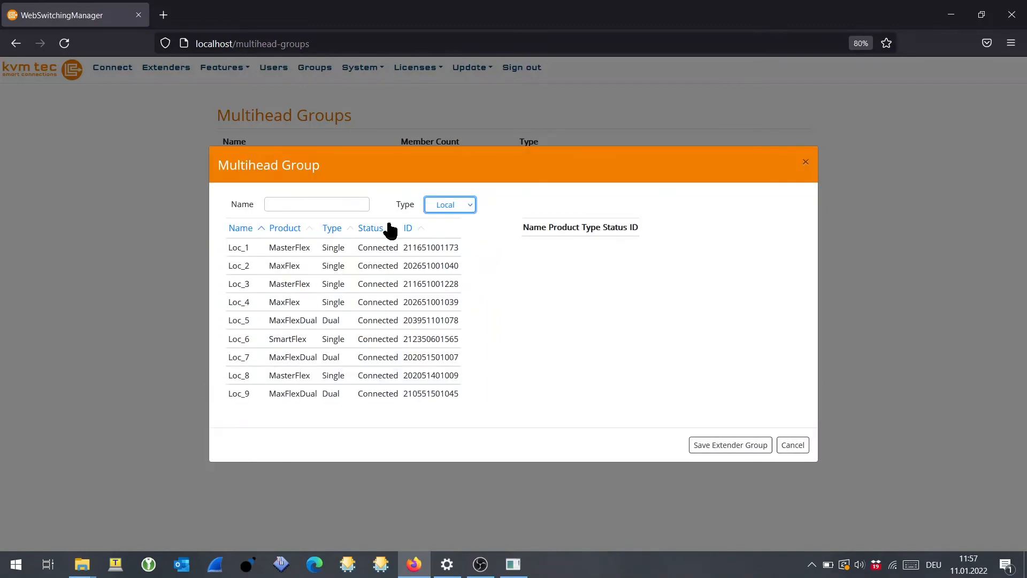
Name the multihead group MH1 and add the extenders Loc_1 and Loc_2 to it
{"action": "left_click", "coordinate": [343, 204]}
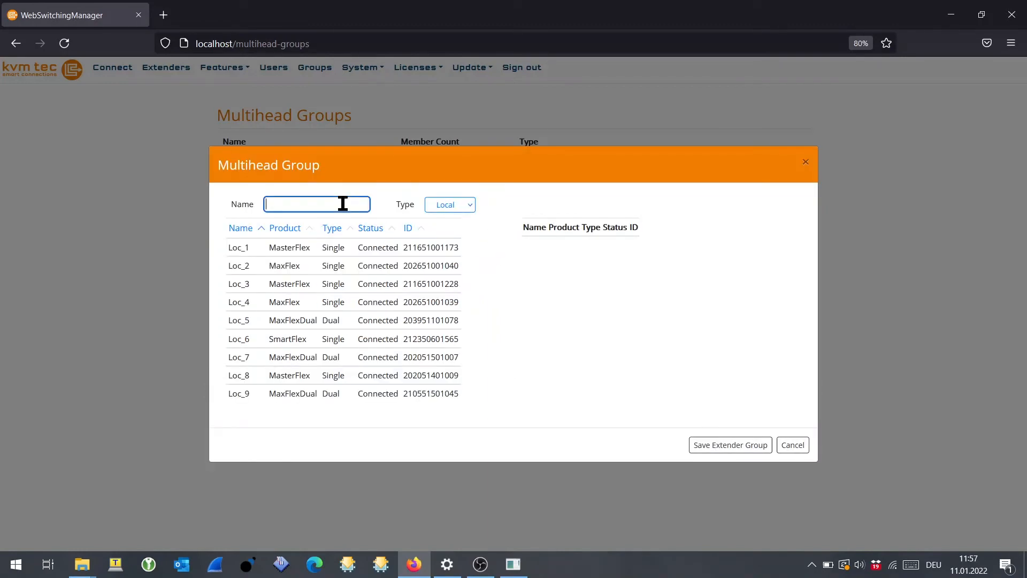
{"action": "type", "text": "MH1"}
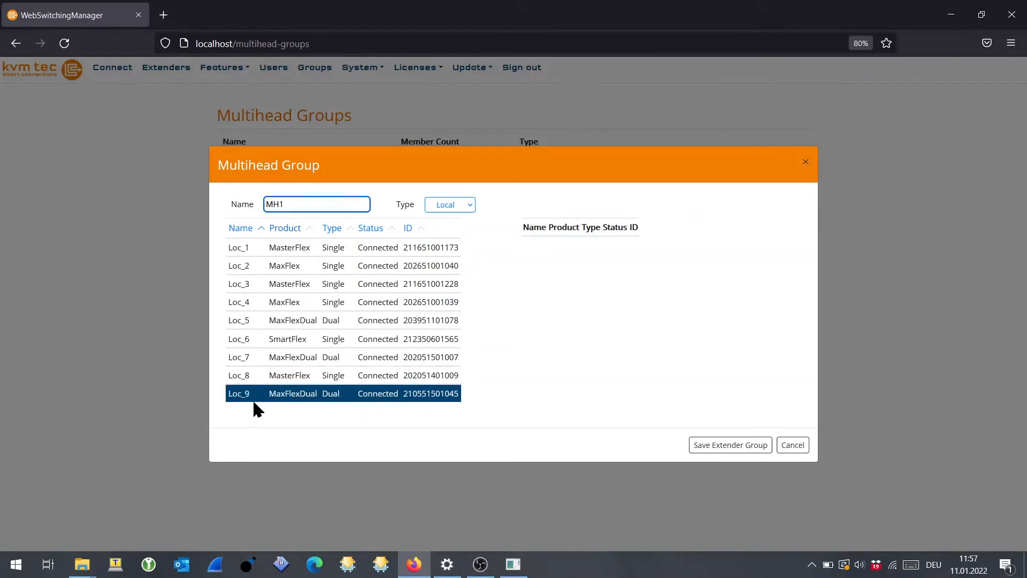
{"action": "left_click", "coordinate": [295, 254]}
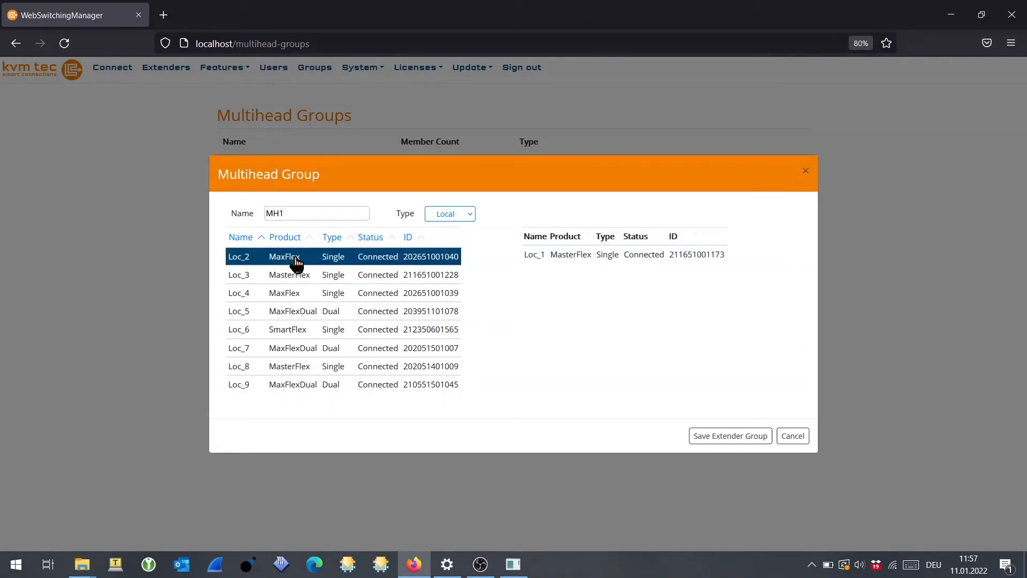
{"action": "left_click", "coordinate": [295, 258]}
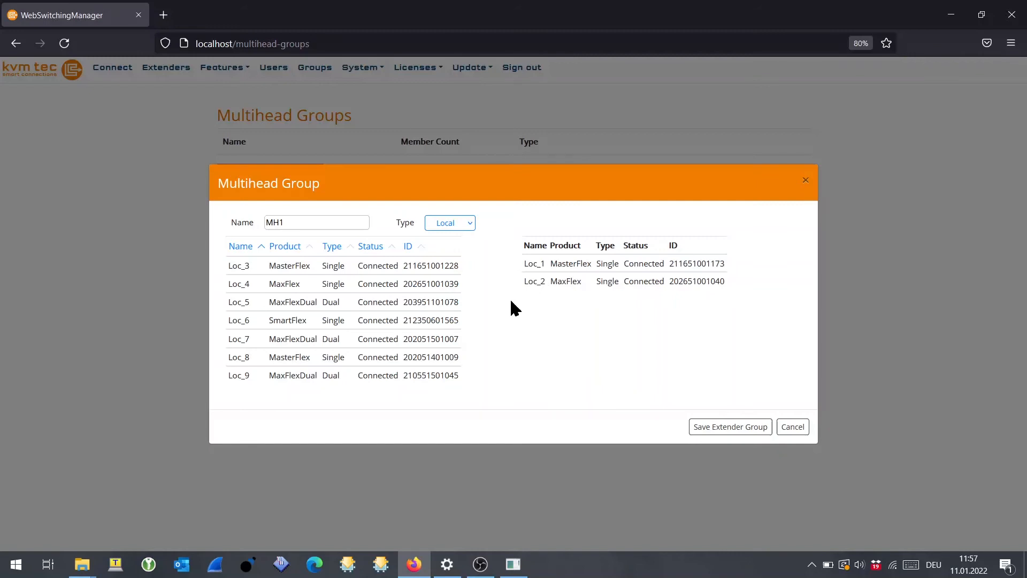
{"action": "left_click", "coordinate": [454, 223]}
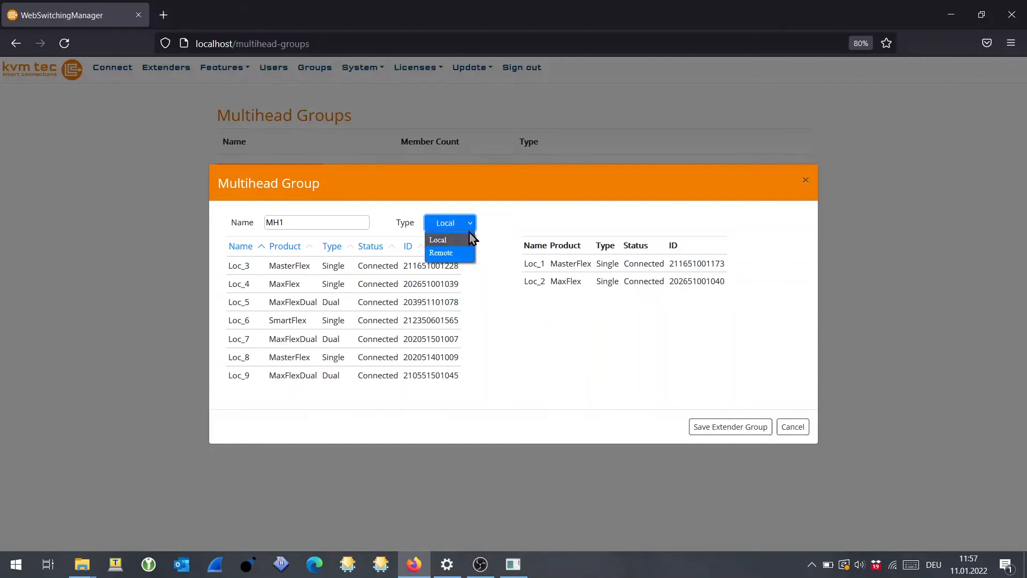
{"action": "left_click", "coordinate": [543, 214]}
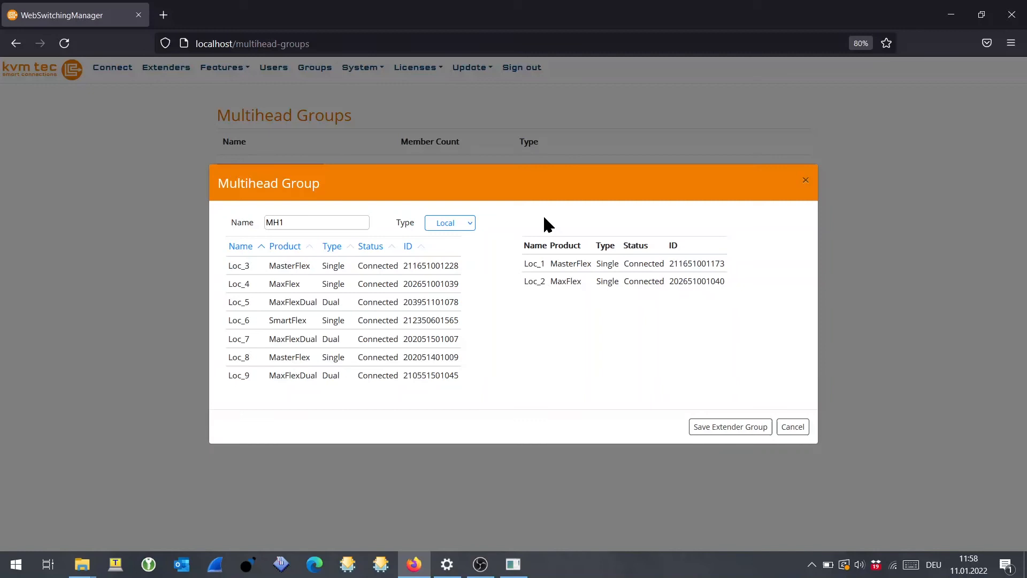
{"action": "left_click", "coordinate": [449, 224]}
{"action": "left_click", "coordinate": [580, 268]}
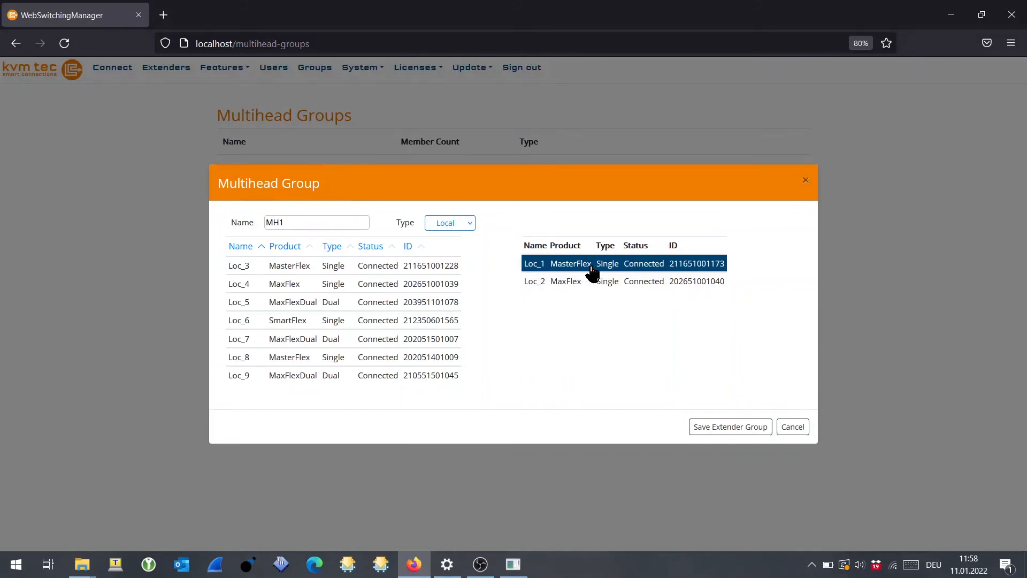
{"action": "left_click", "coordinate": [652, 270]}
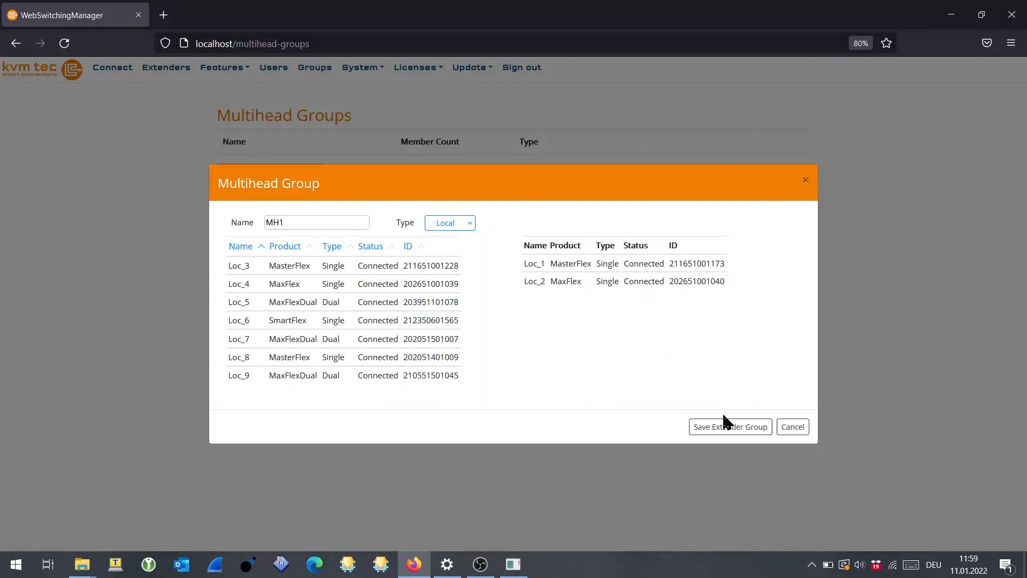
Save the MH1 extender group and check its member count in the group list
{"action": "left_click", "coordinate": [727, 426]}
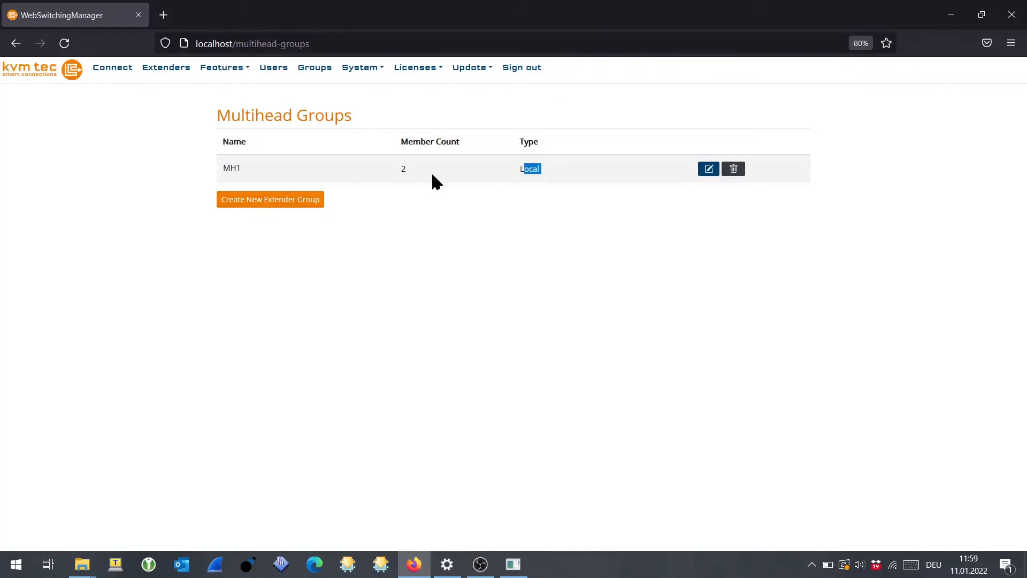
{"action": "double_click", "coordinate": [403, 169]}
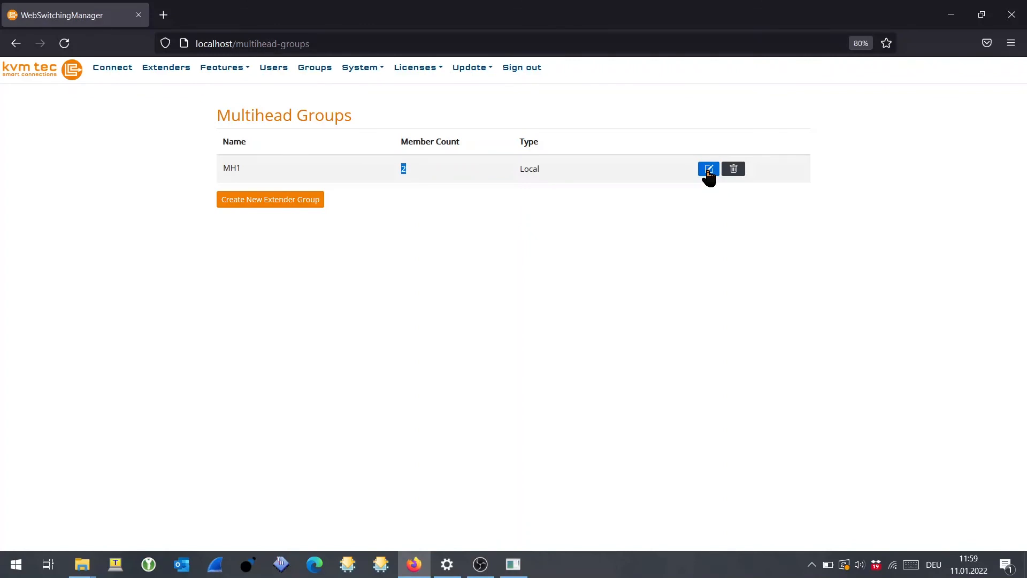
Open the MH1 multihead group for editing despite the disconnection of its extenders, and remove Loc_2 from its members
{"action": "left_click", "coordinate": [708, 169]}
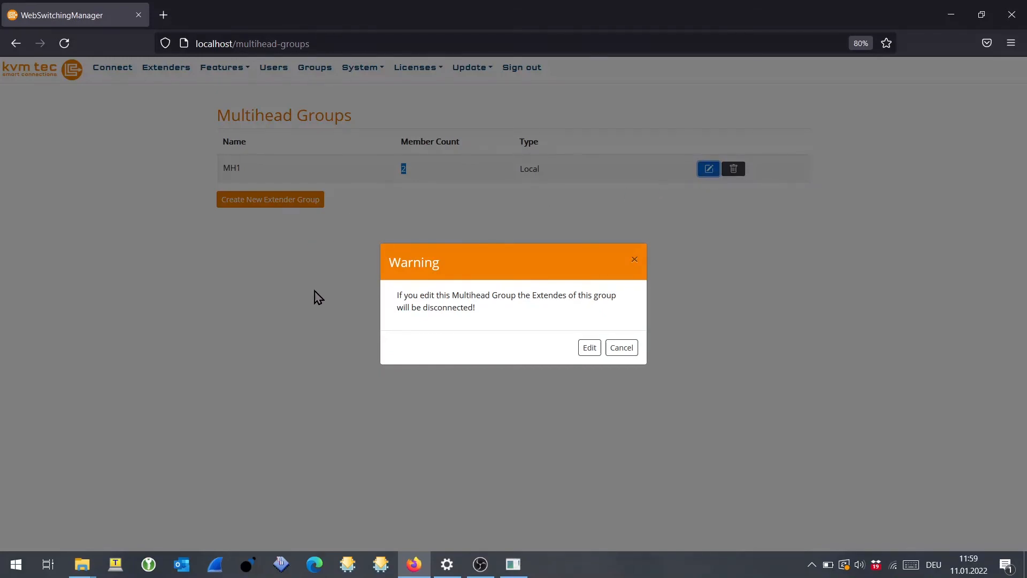
{"action": "left_click", "coordinate": [590, 347]}
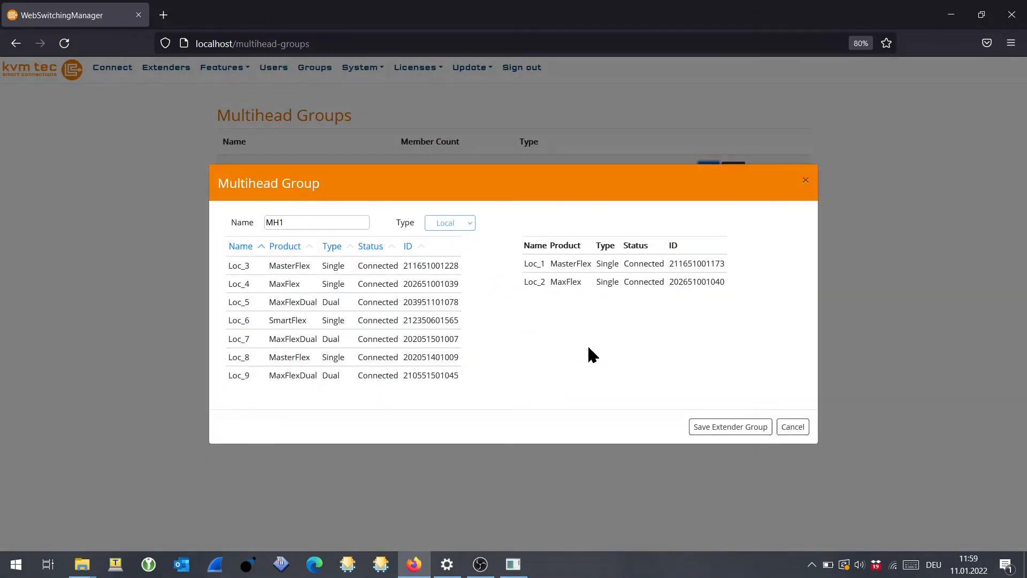
{"action": "left_click", "coordinate": [568, 289]}
{"action": "double_click", "coordinate": [568, 288]}
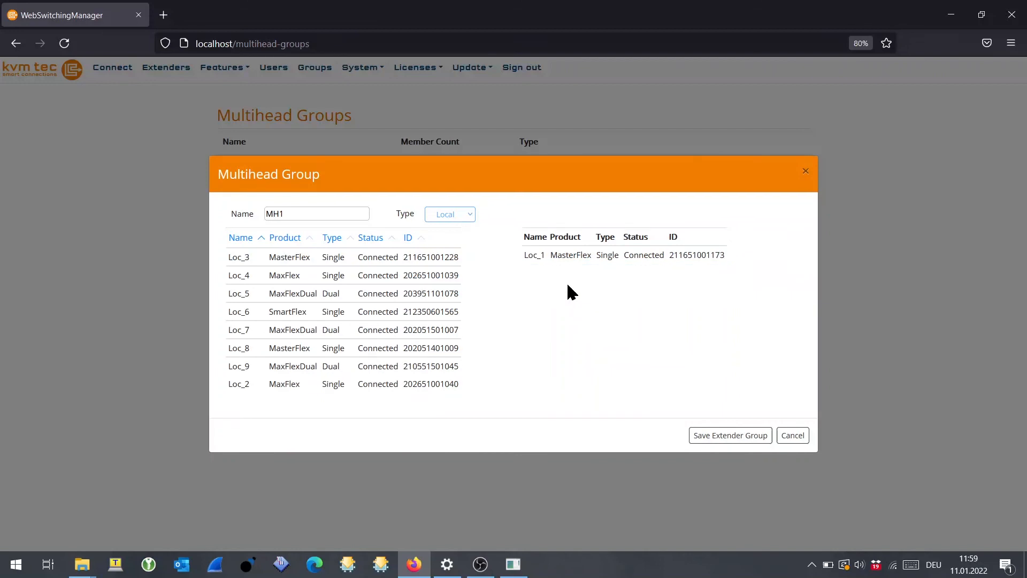
Add the extender Loc_4 to the MH1 group in place of the removed one and save the extender group
{"action": "left_click", "coordinate": [401, 293]}
{"action": "left_click", "coordinate": [289, 278]}
{"action": "double_click", "coordinate": [289, 278]}
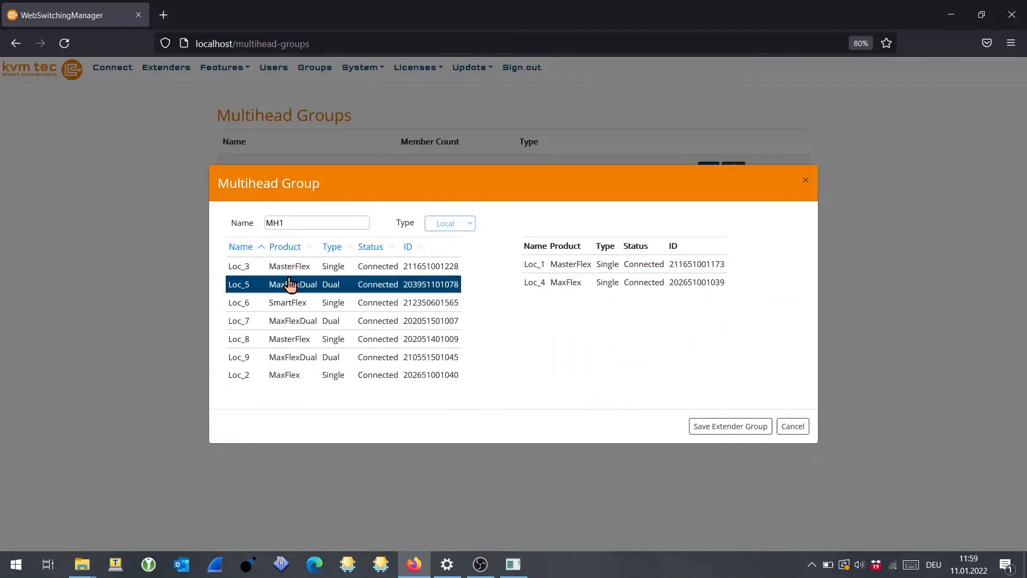
{"action": "left_click", "coordinate": [532, 282]}
{"action": "left_click", "coordinate": [588, 269]}
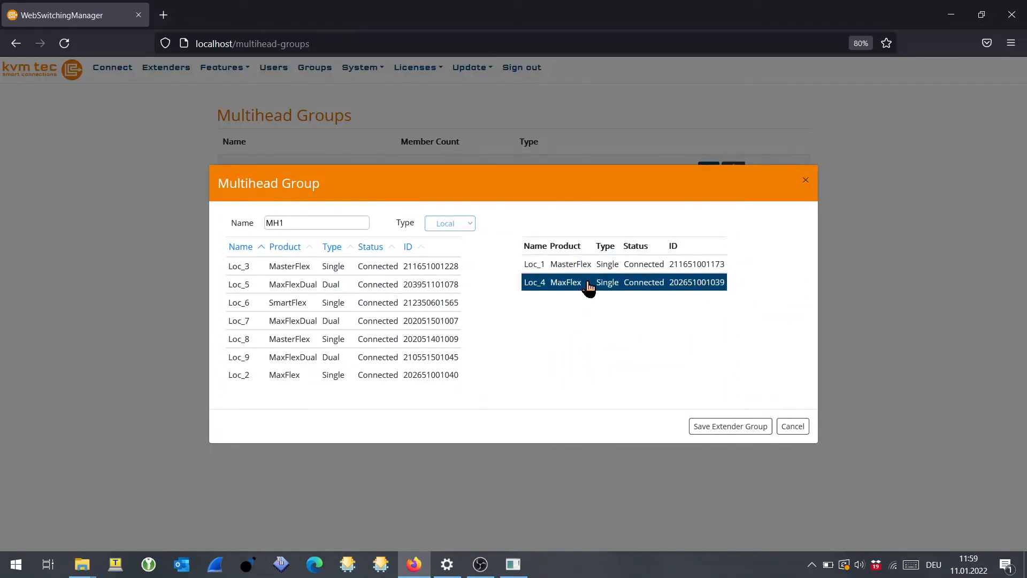
{"action": "left_click", "coordinate": [727, 430]}
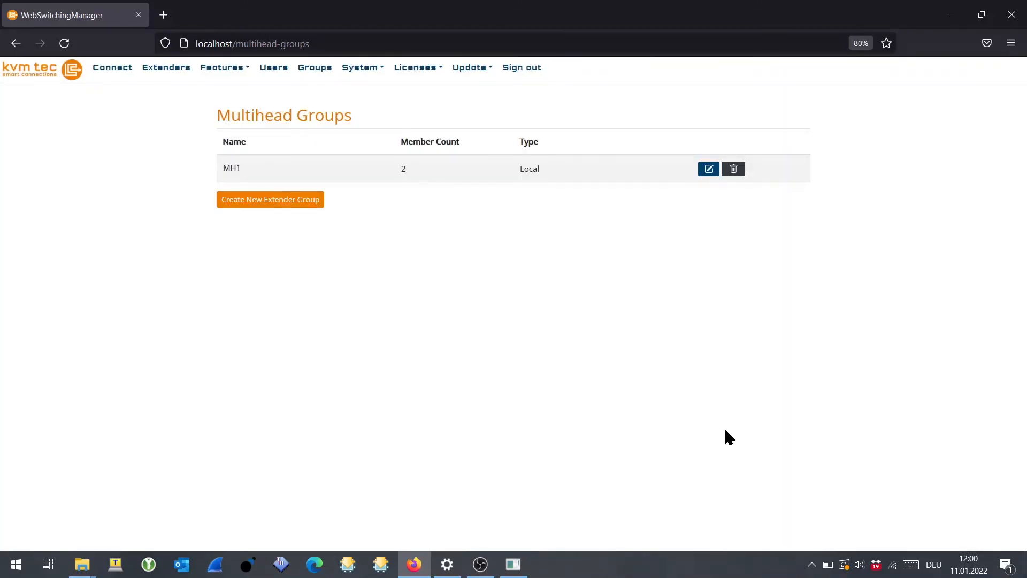
Delete the MH1 group from the multihead groups
{"action": "left_click", "coordinate": [736, 173]}
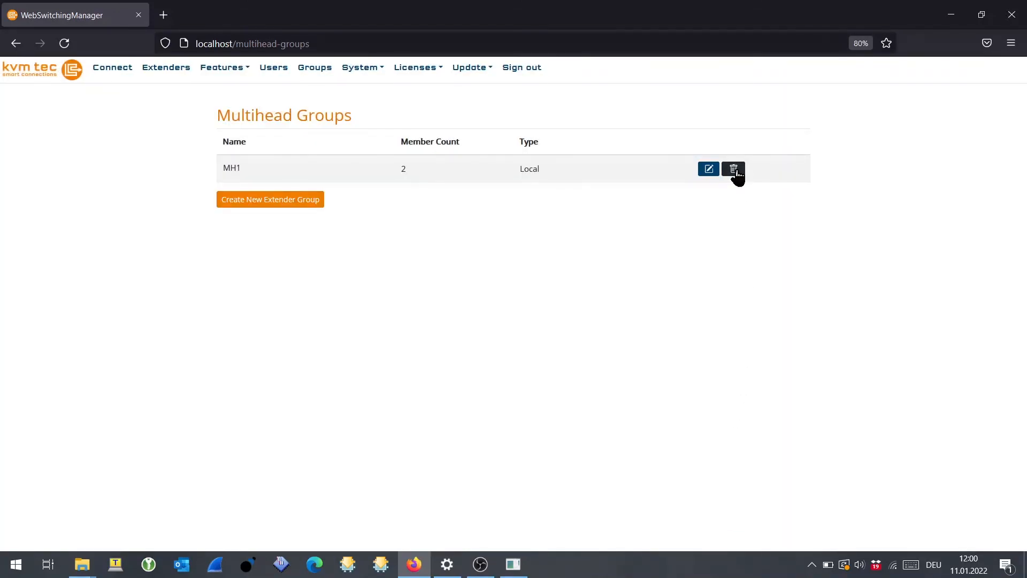